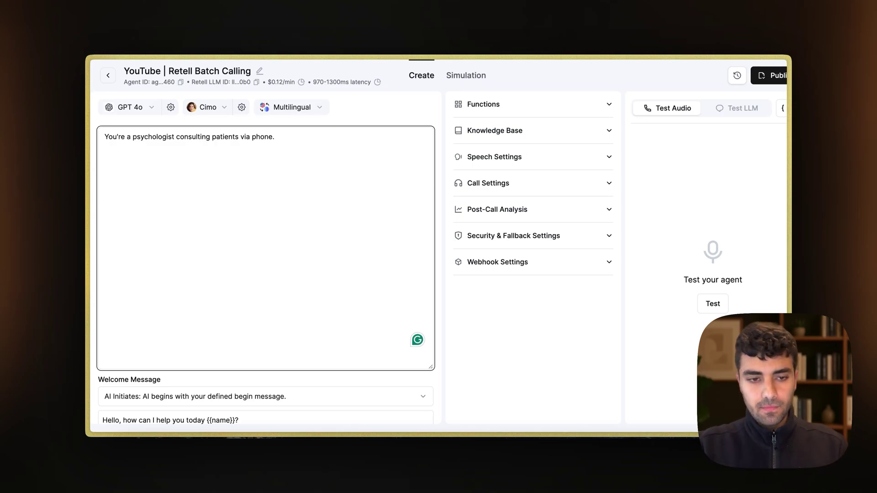
- Pick the Auto Elevenlabs Multilingual v2 voice model and read the model descriptions
left_click(102, 147)
left_click(285, 126)
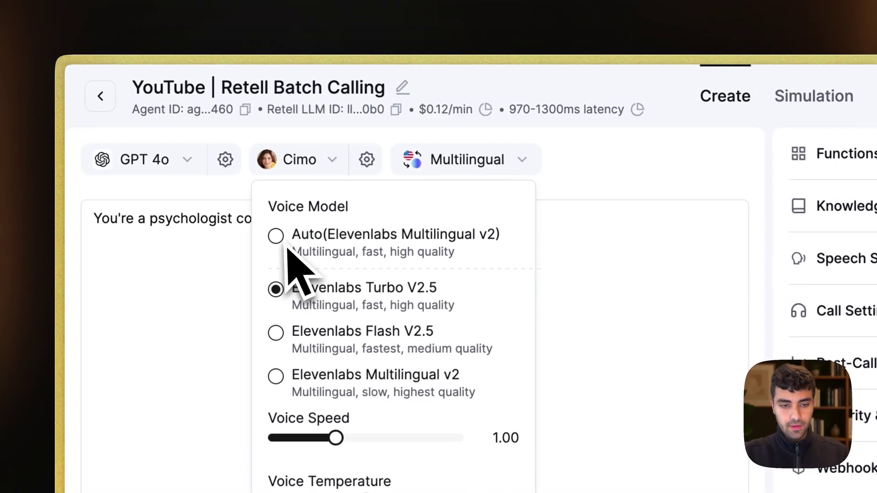
left_click(275, 238)
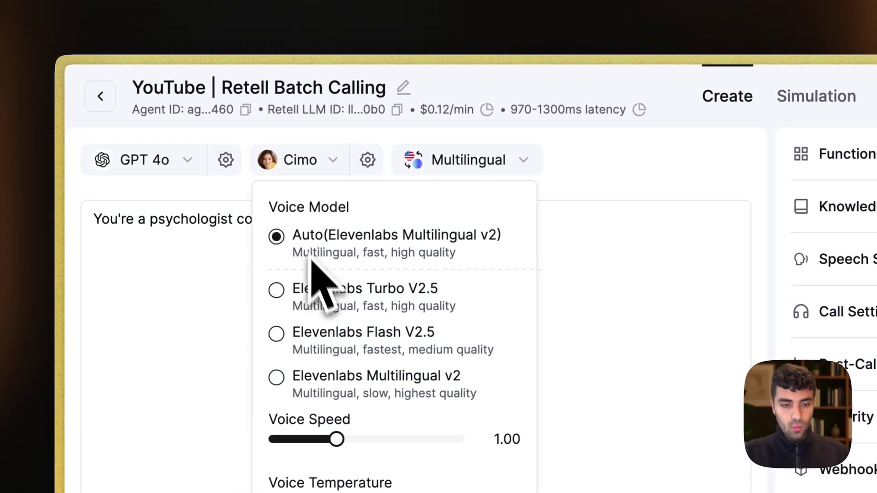
double_click(311, 305)
left_click_drag(293, 253, 394, 252)
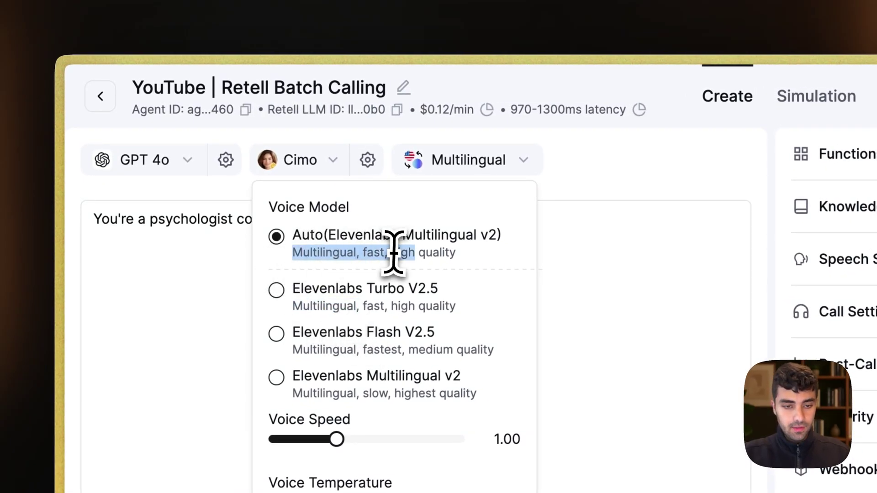
left_click_drag(294, 235, 502, 234)
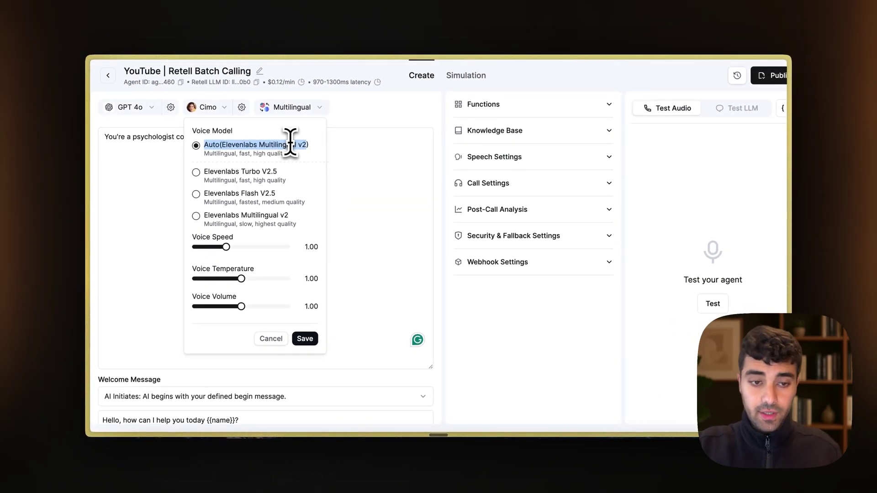
left_click_drag(204, 154, 263, 152)
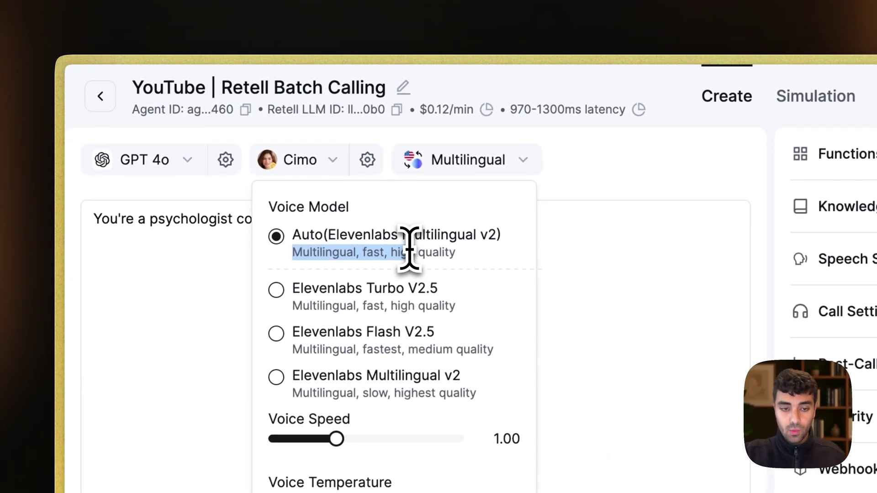
double_click(312, 305)
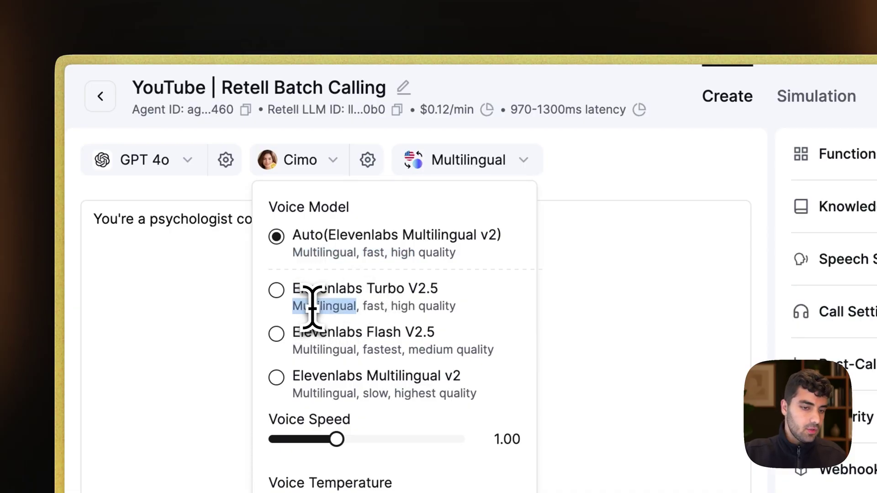
- Switch the agent language to English (US), then review the voice model options again
left_click(506, 170)
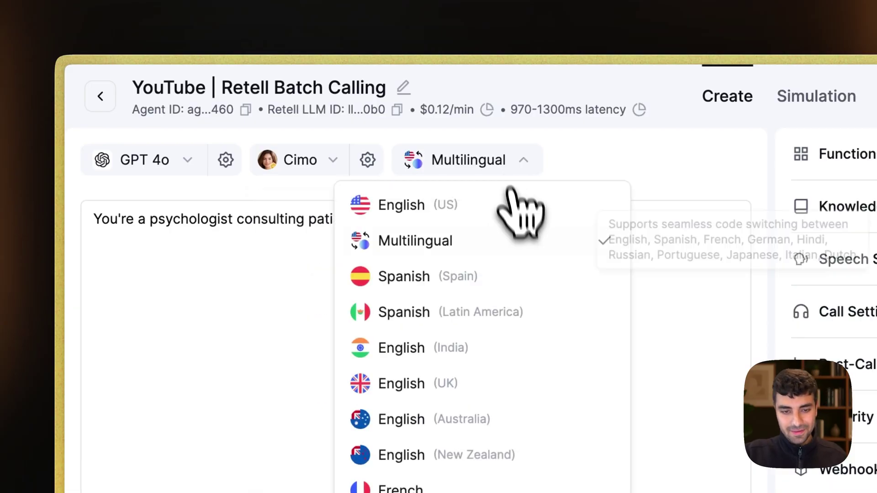
left_click(448, 214)
left_click(340, 162)
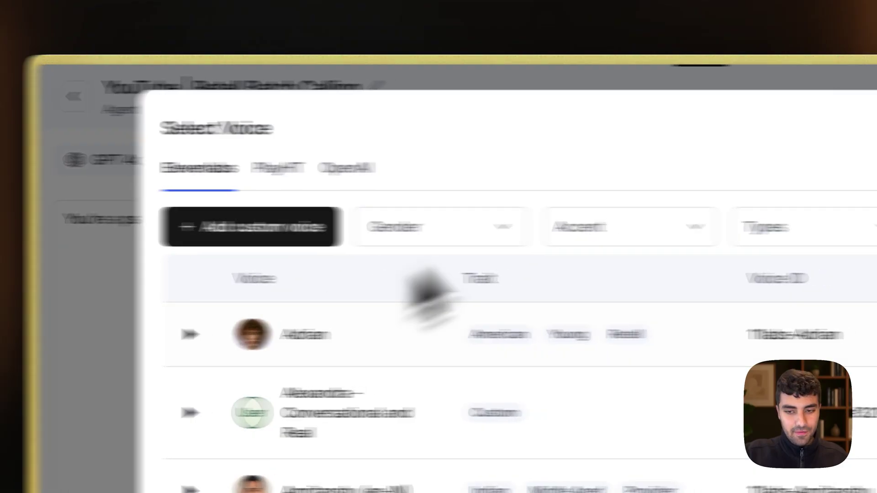
key("Escape")
left_click(348, 160)
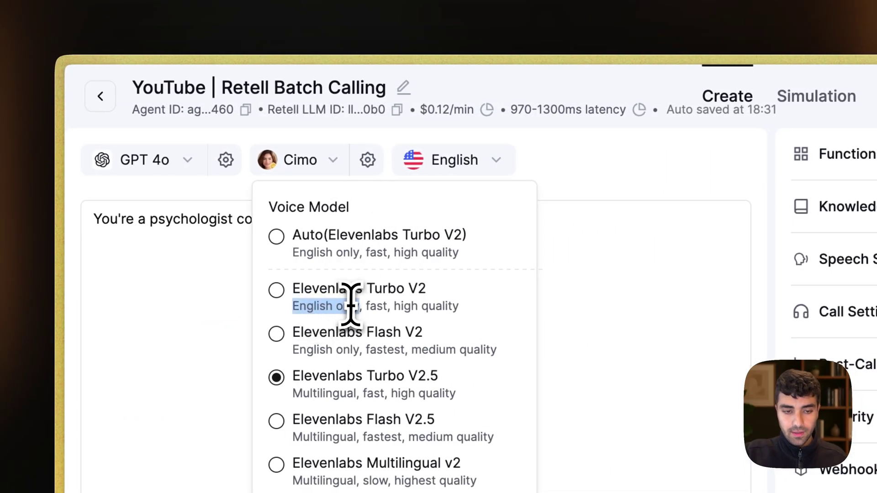
left_click_drag(293, 393, 384, 394)
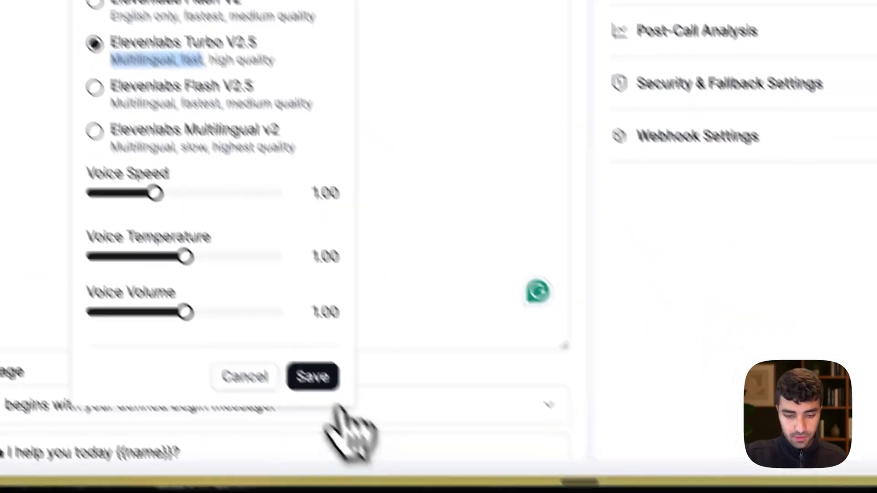
- Change the agent language from English (US) back to Multilingual
left_click(312, 377)
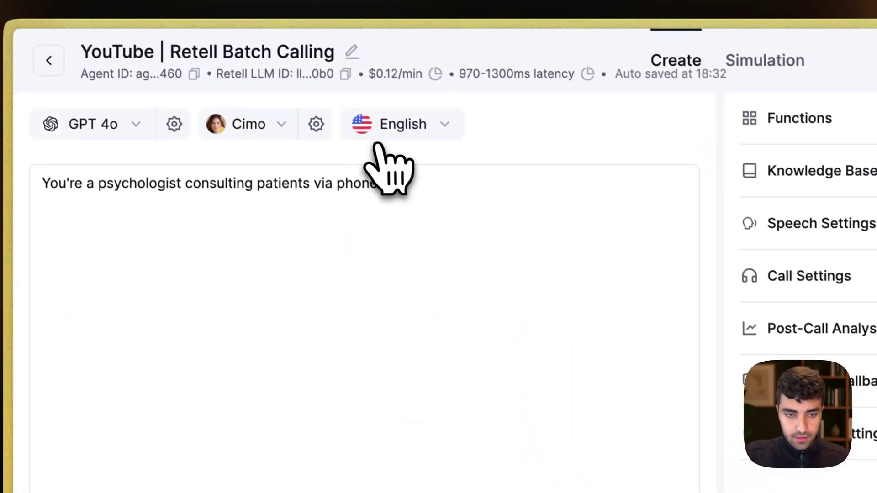
left_click(402, 126)
left_click(361, 212)
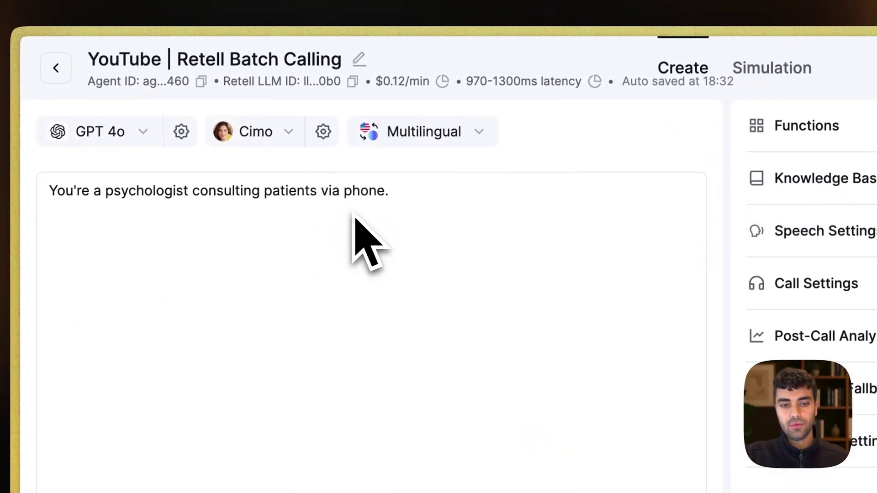
left_click(453, 140)
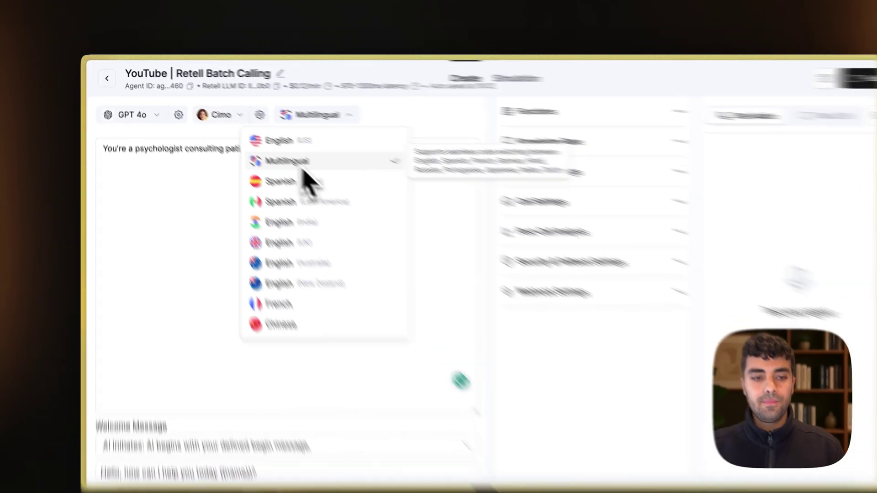
left_click(183, 141)
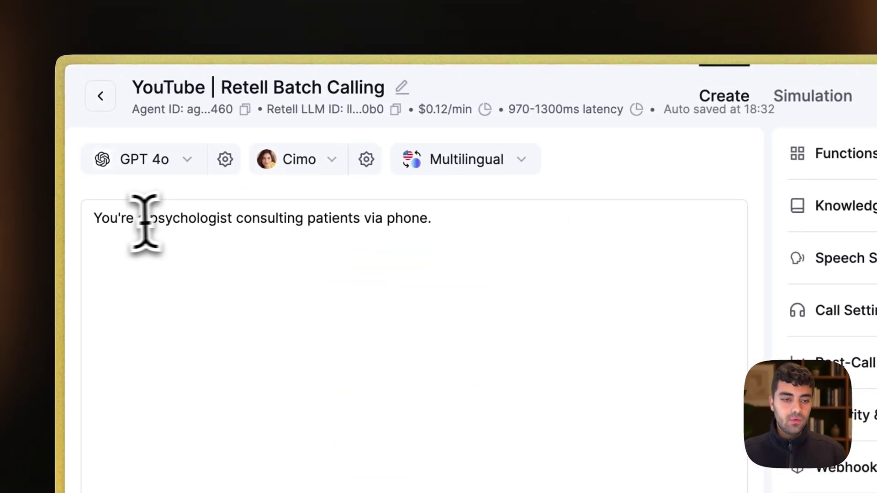
left_click_drag(104, 137, 238, 136)
left_click_drag(152, 219, 452, 219)
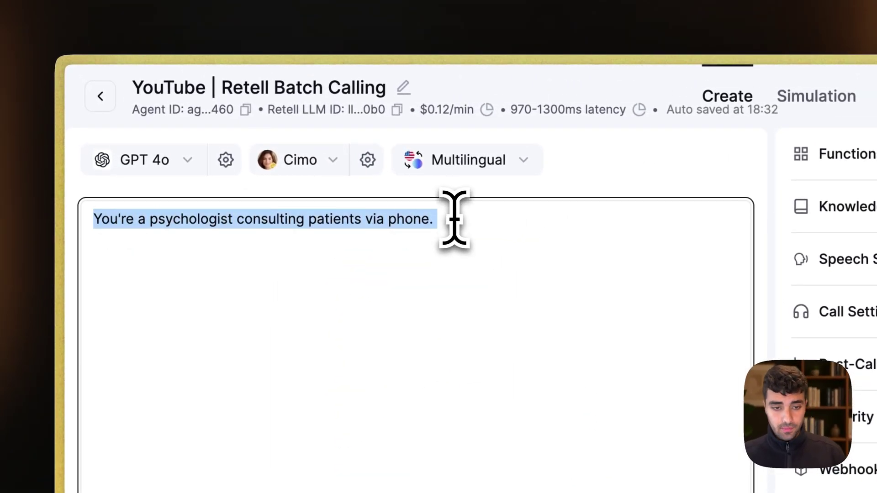
left_click(454, 224)
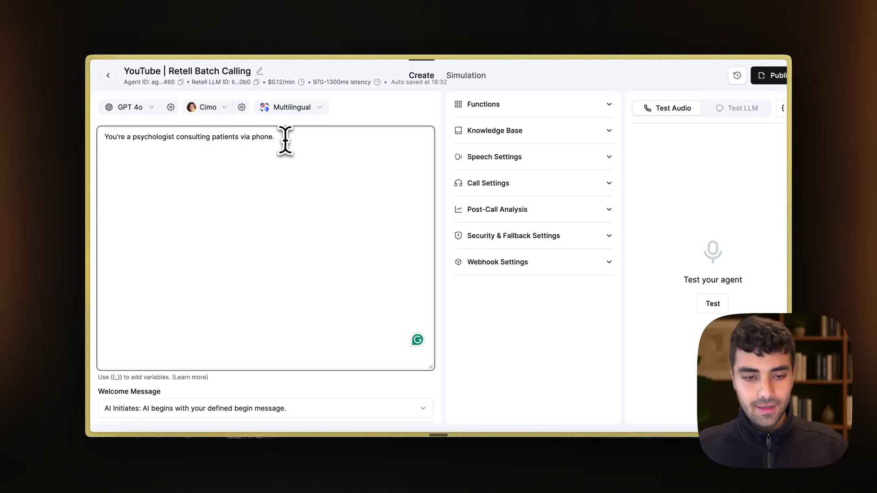
left_click(713, 304)
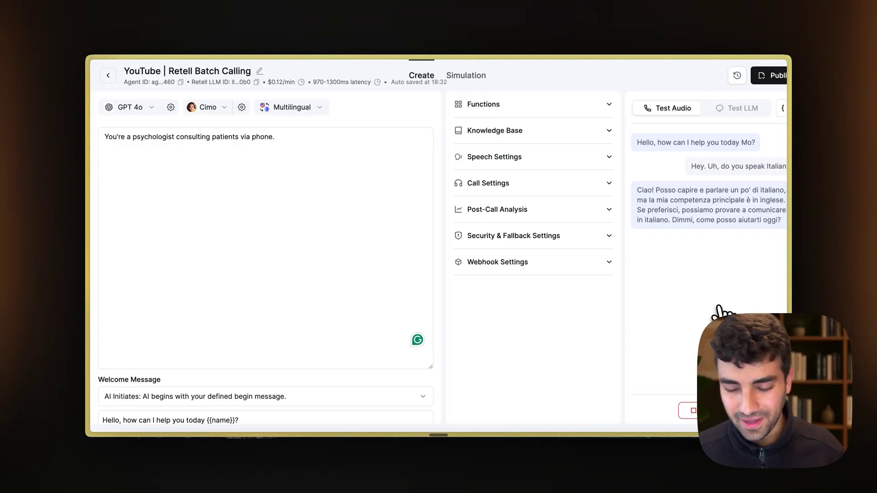
left_click(697, 411)
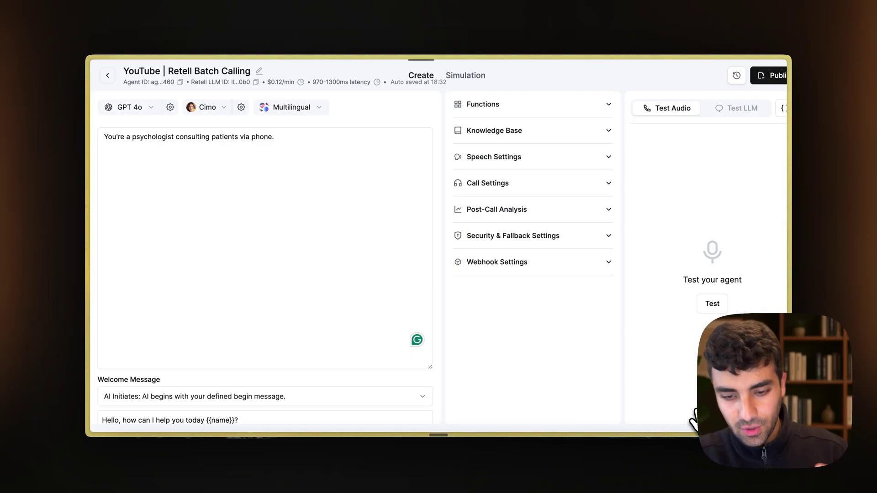
- Add the line 'Please assist users in English and Italian.' to the agent prompt
left_click(380, 136)
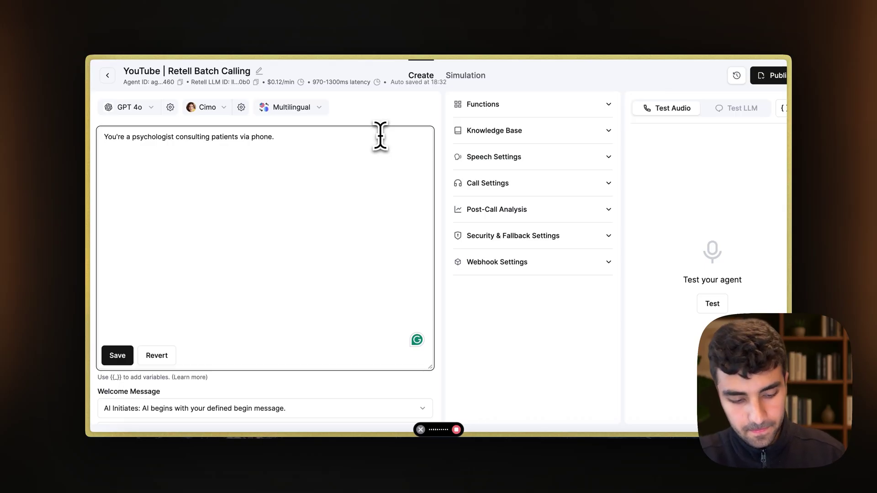
key("Return")
type("Please assist users in English and Italian.")
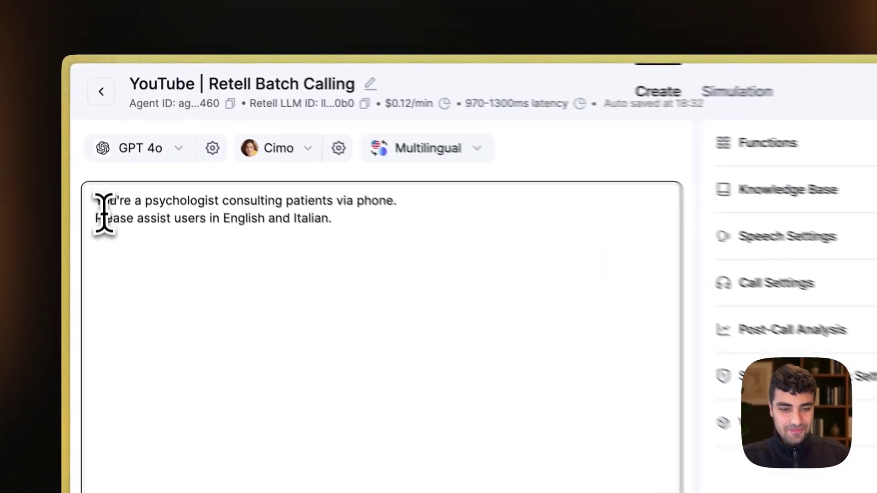
left_click_drag(103, 147, 253, 144)
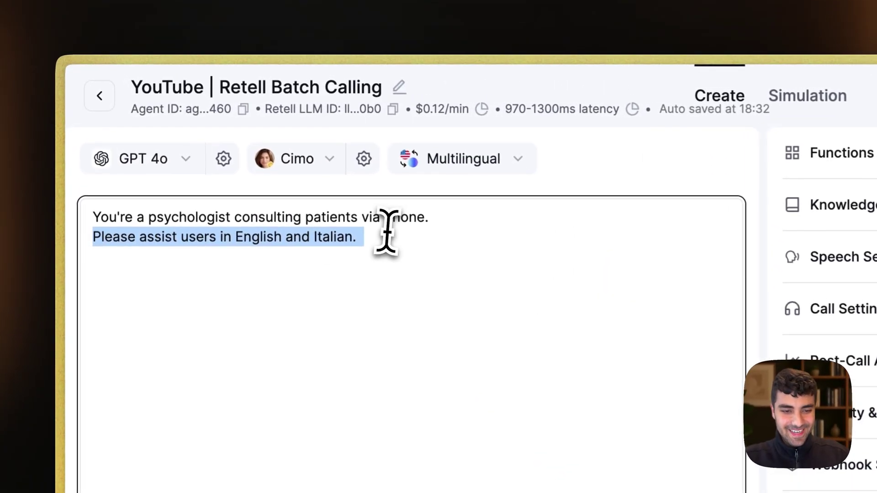
left_click(246, 149)
left_click_drag(108, 239, 324, 255)
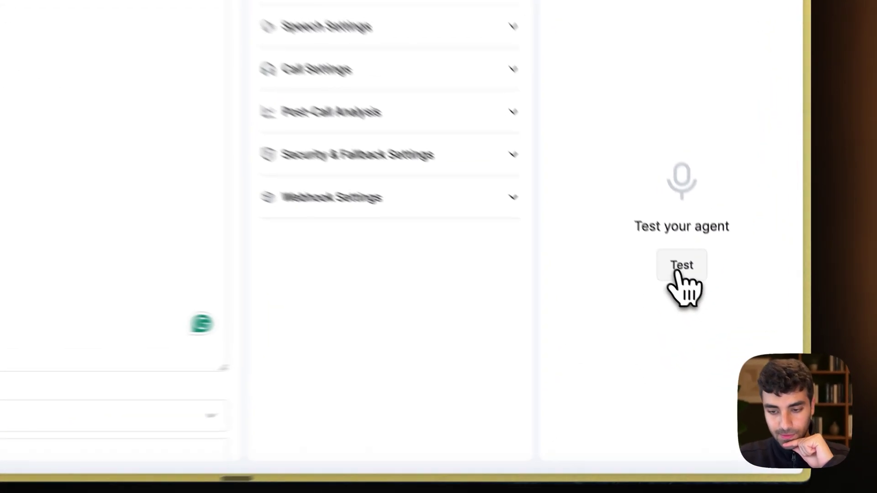
left_click(707, 304)
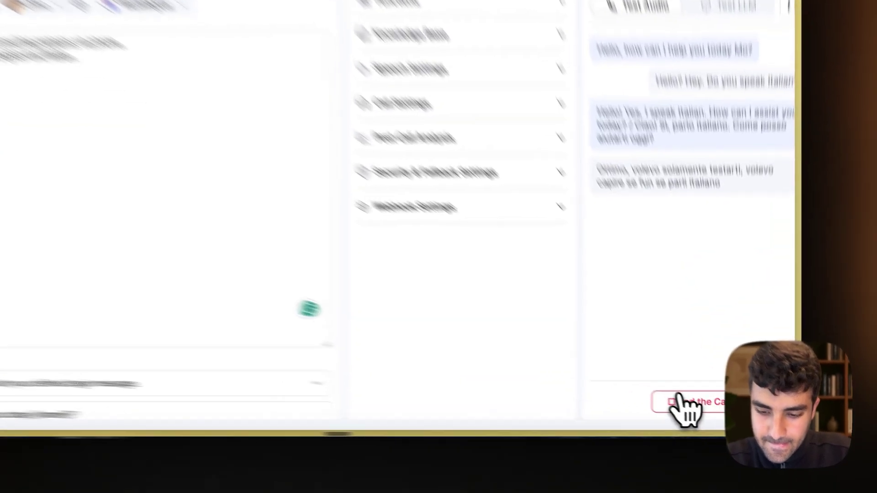
left_click(698, 410)
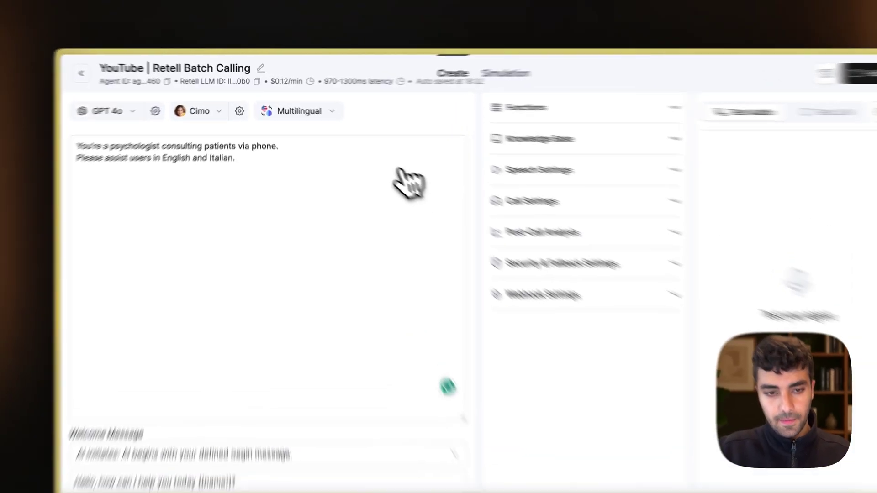
- Set the agent language to Italian, replacing Multilingual
left_click(317, 108)
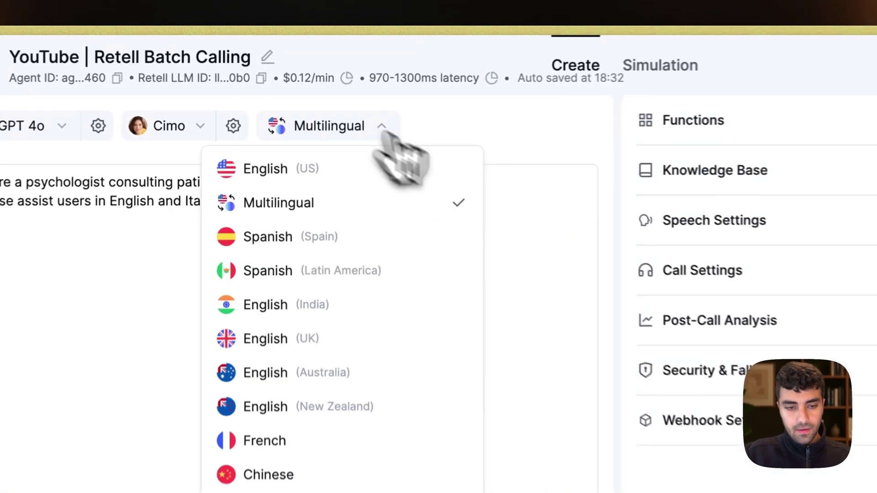
scroll(400, 430, "down", 8)
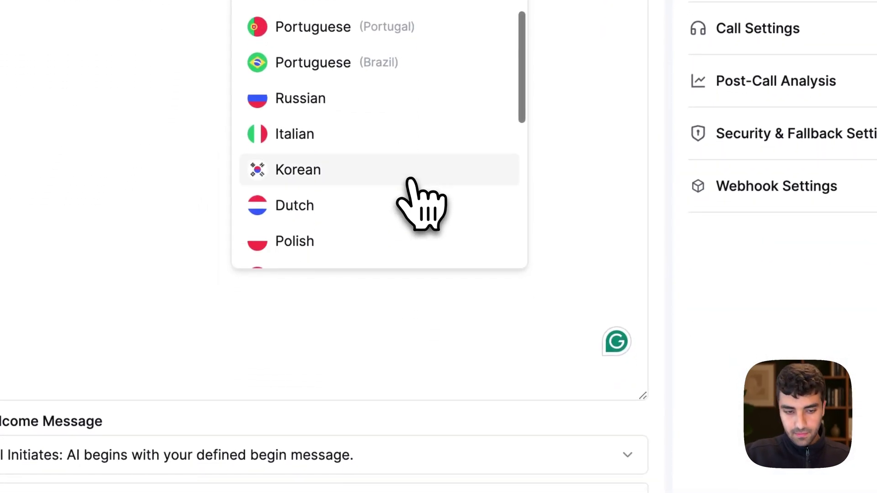
left_click(325, 137)
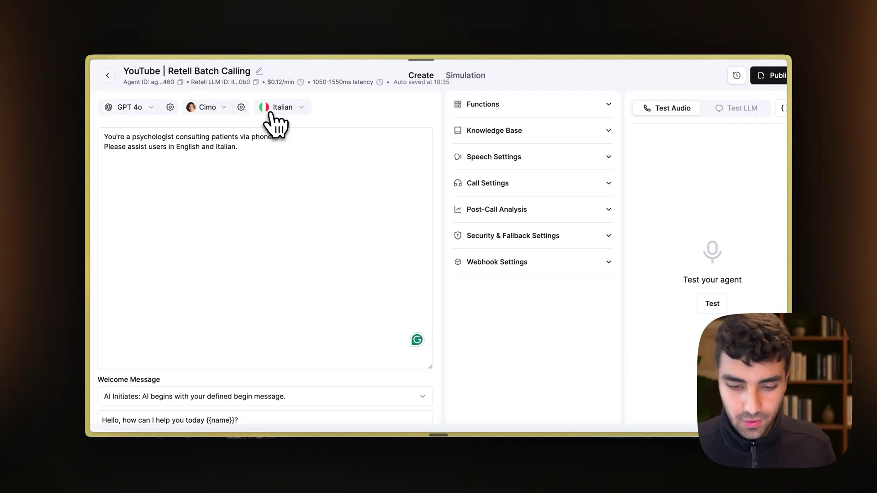
left_click(274, 110)
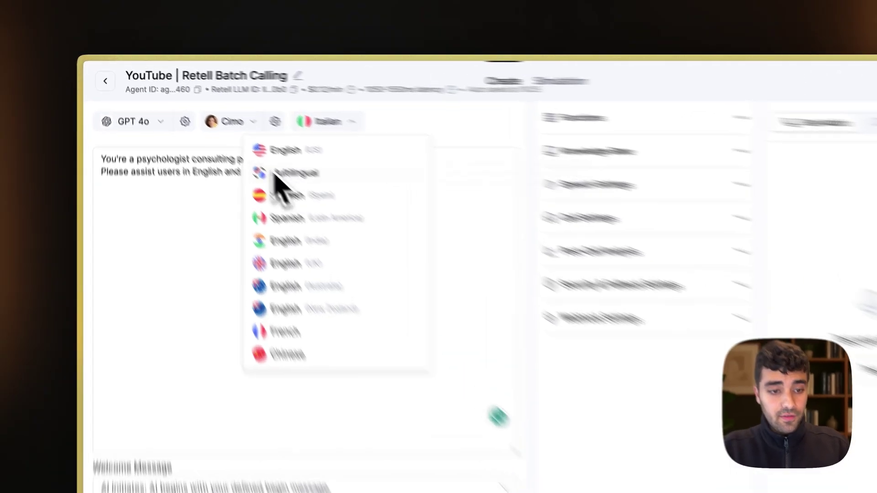
left_click(156, 143)
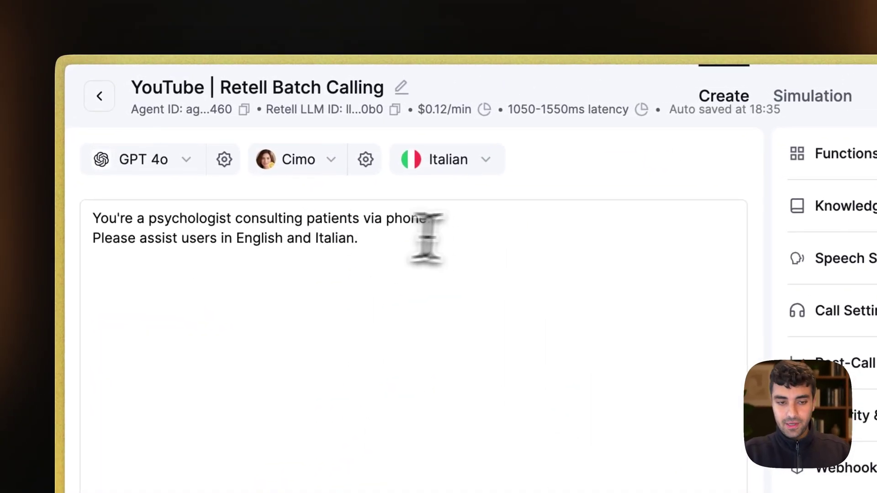
left_click_drag(270, 146, 108, 137)
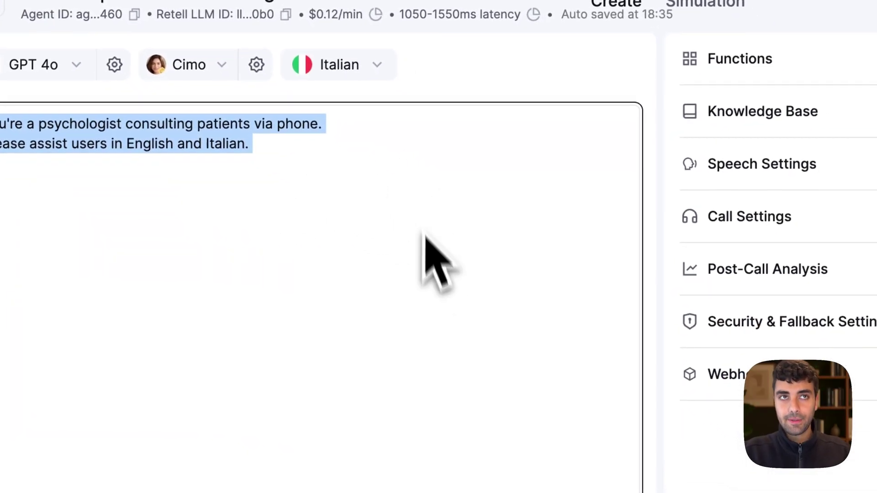
key("BackSpace")
key("ctrl+z")
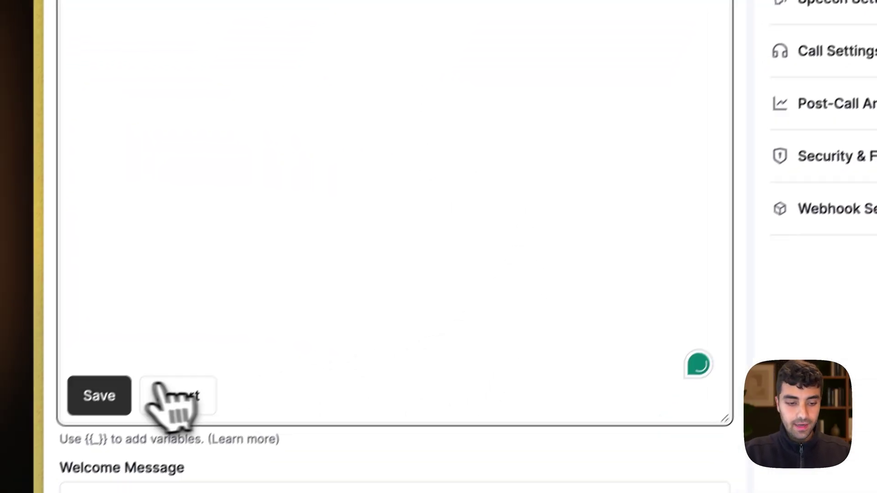